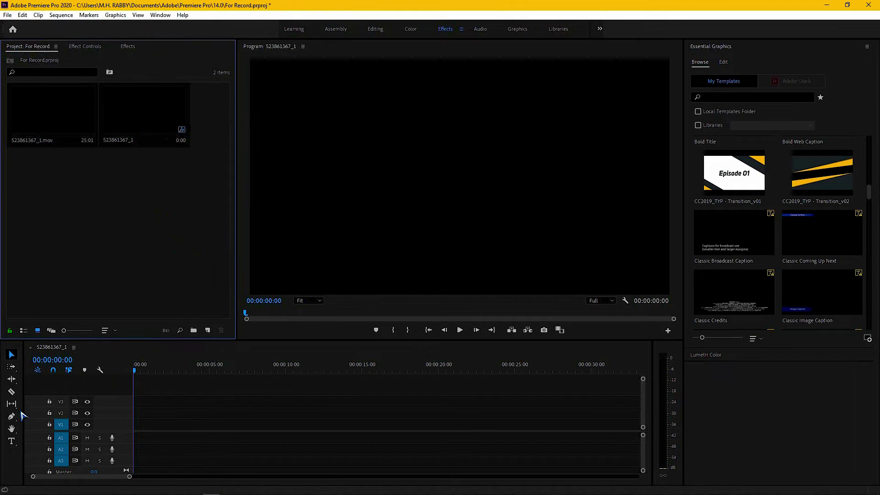
Step: Type the CINEMATIC title in the frame and set its font weight to Light
{"action": "left_click", "coordinate": [12, 442]}
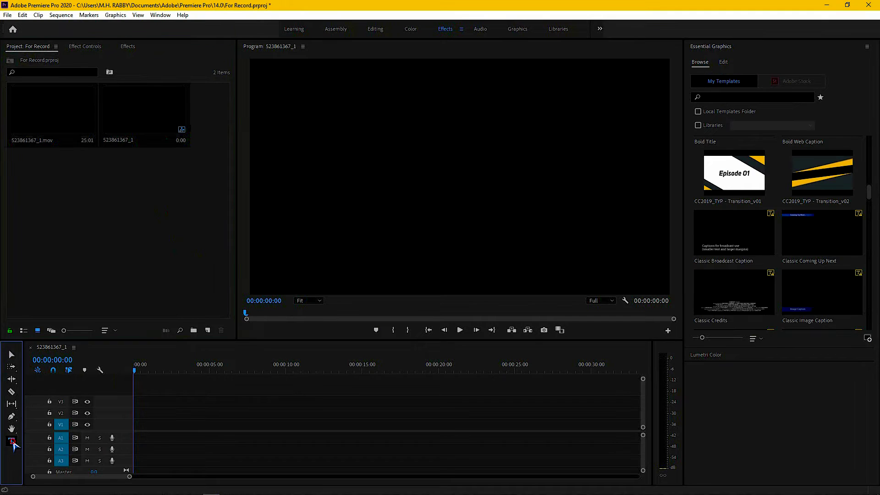
{"action": "left_click", "coordinate": [452, 178]}
{"action": "type", "text": "CINEMATIC"}
{"action": "key", "text": "ctrl+a"}
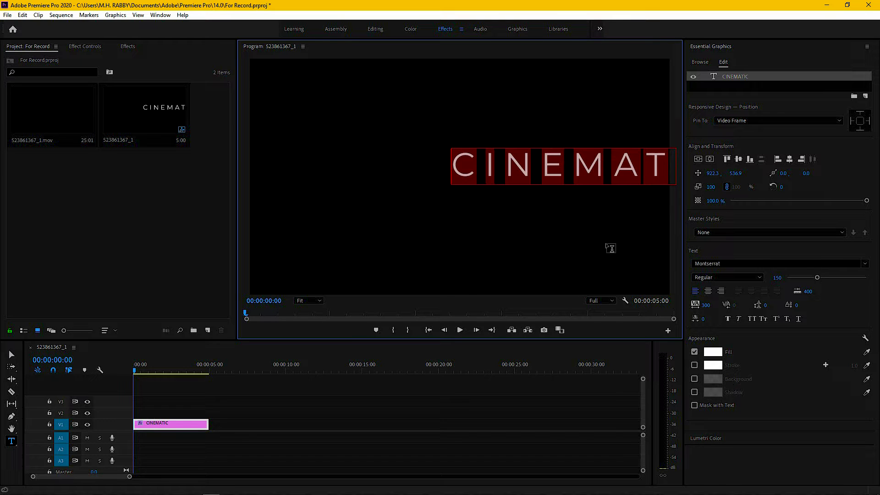
{"action": "left_click", "coordinate": [732, 277]}
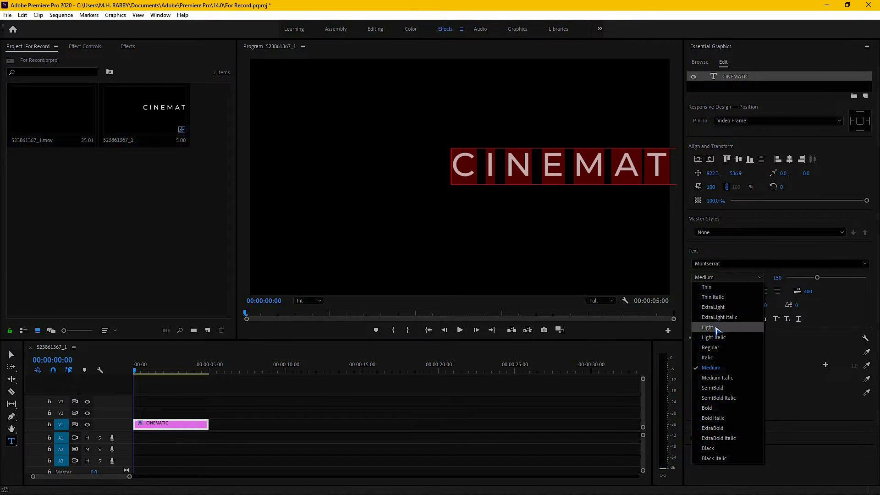
{"action": "left_click", "coordinate": [718, 329]}
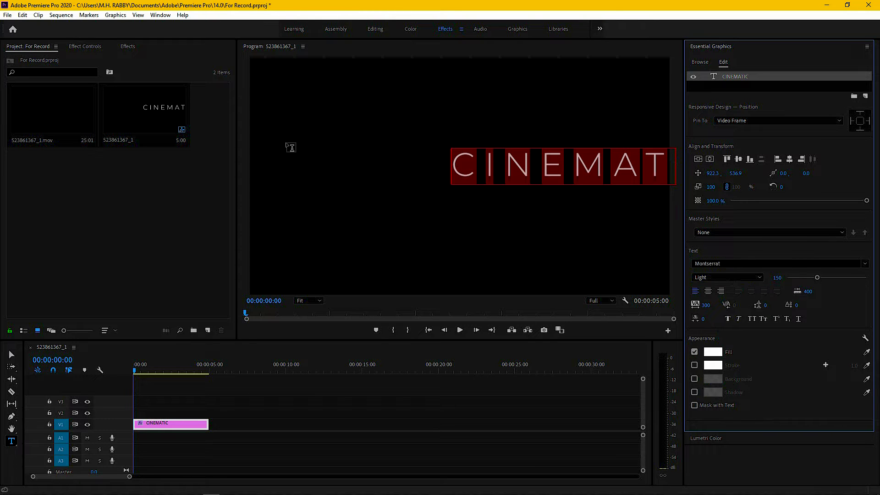
Step: Set the title's tracking to 280 and centre it in the frame
{"action": "left_click", "coordinate": [698, 159]}
{"action": "left_click", "coordinate": [710, 159]}
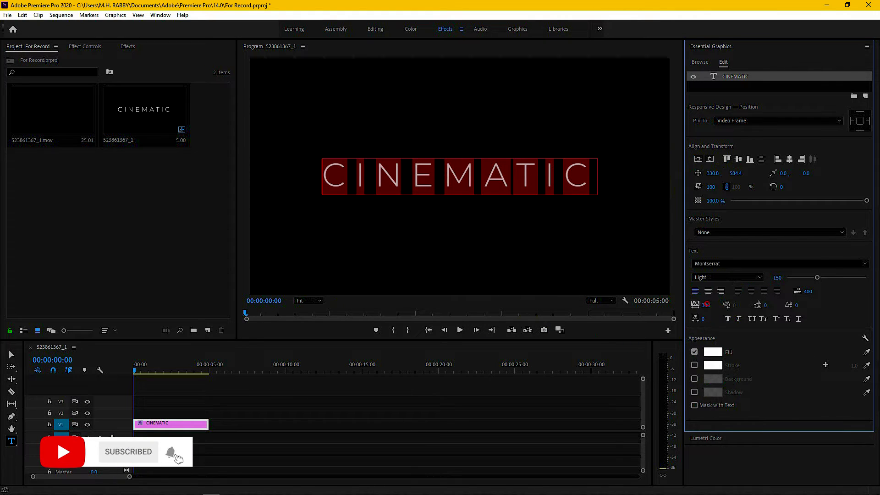
{"action": "left_click_drag", "start_coordinate": [707, 305], "coordinate": [680, 329]}
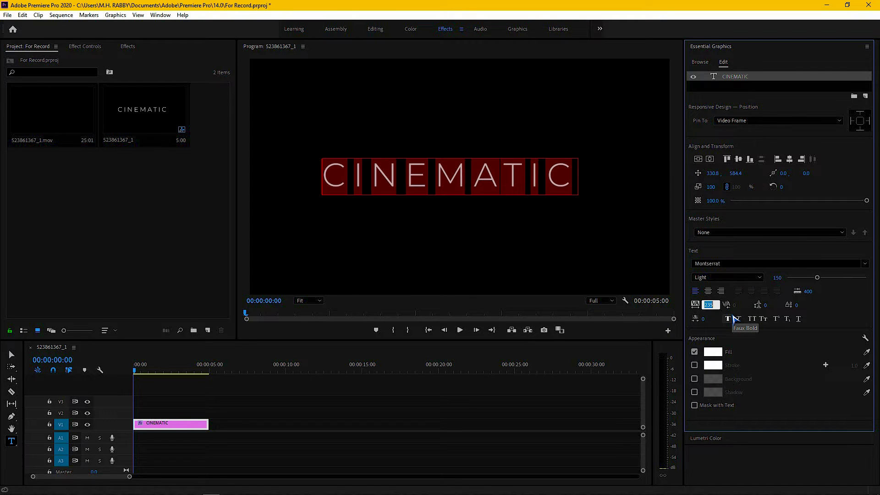
{"action": "key", "text": "Return"}
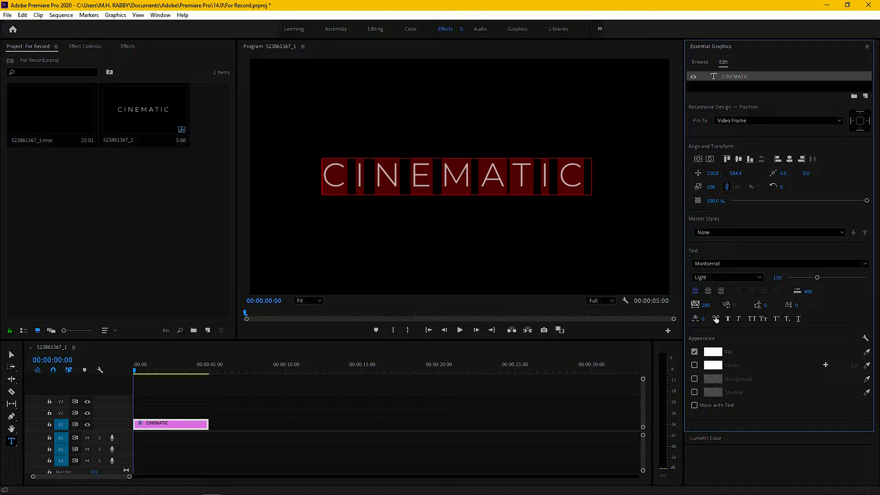
{"action": "left_click", "coordinate": [710, 159]}
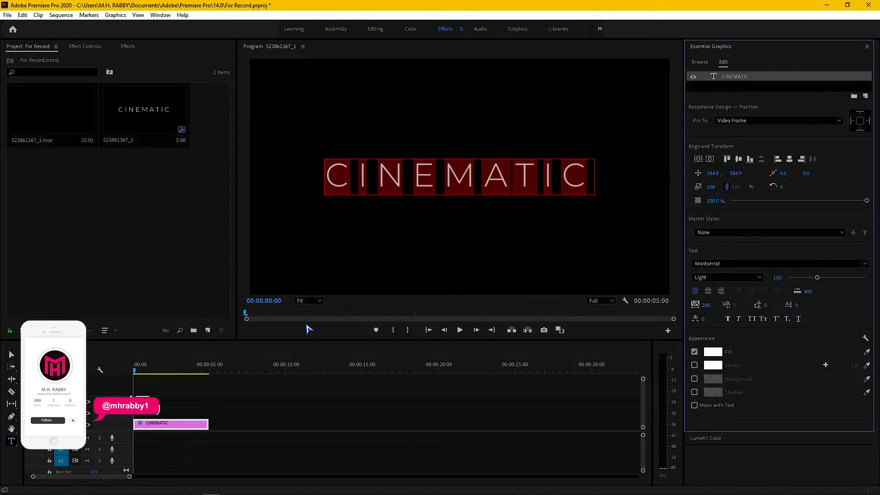
Step: Search the effects for 'Mir' and apply Distort > Mirror to the CINEMATIC clip
{"action": "left_click", "coordinate": [128, 46]}
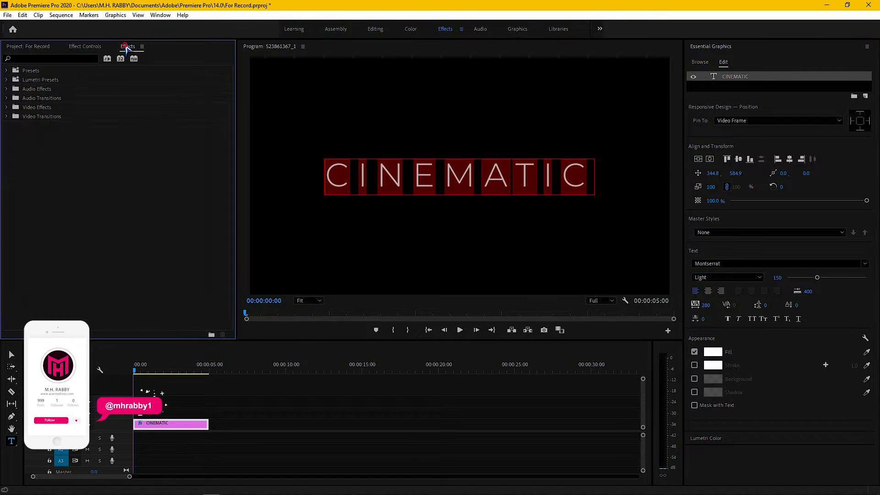
{"action": "left_click", "coordinate": [52, 59]}
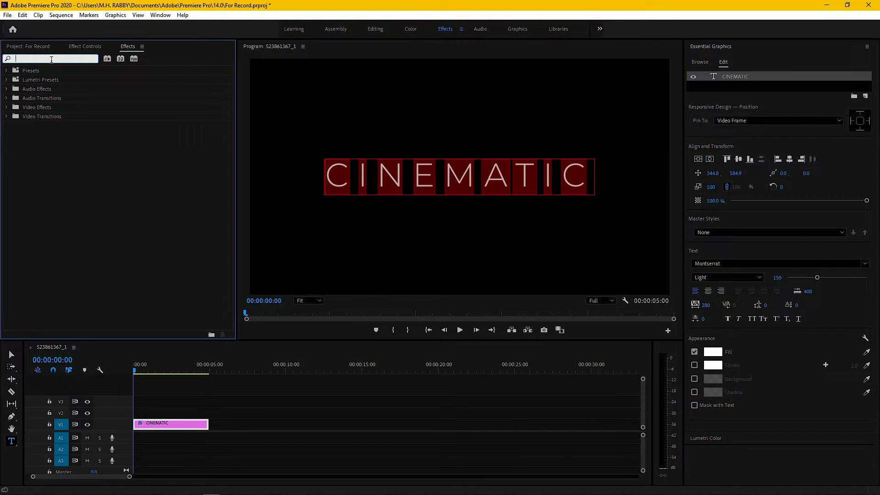
{"action": "type", "text": "Mirro"}
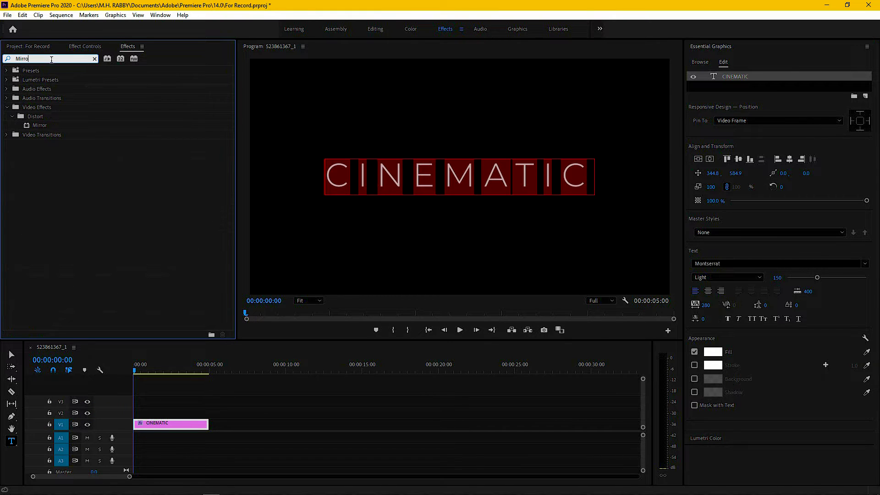
{"action": "left_click_drag", "start_coordinate": [49, 128], "coordinate": [184, 425]}
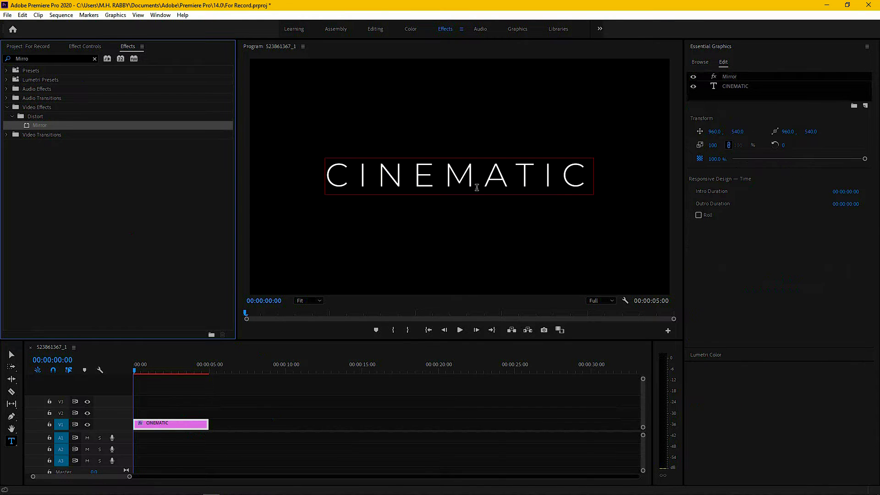
Step: In Effect Controls, set Mirror's Reflection Angle to 90° and Reflection Center Y to 472
{"action": "left_click", "coordinate": [90, 48]}
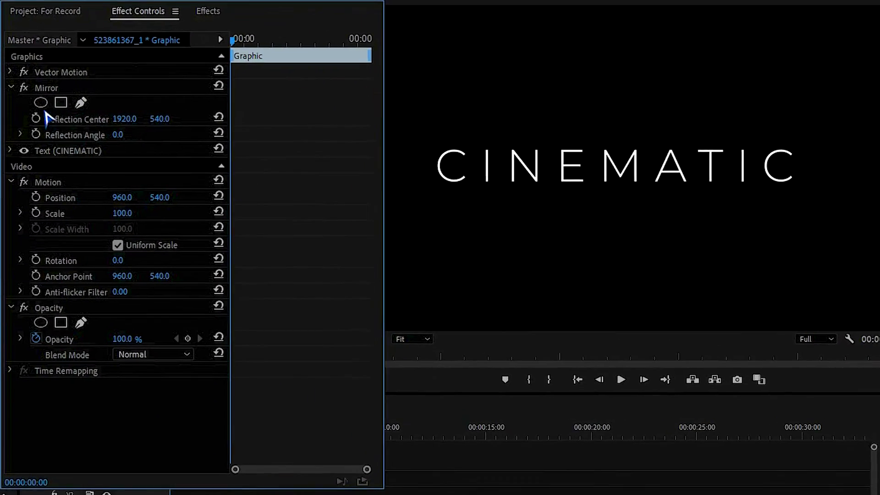
{"action": "left_click", "coordinate": [54, 89]}
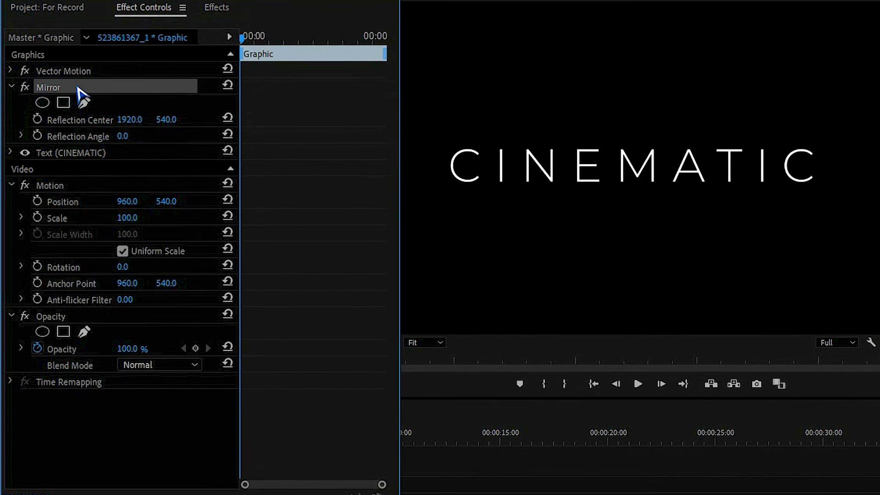
{"action": "left_click", "coordinate": [124, 137]}
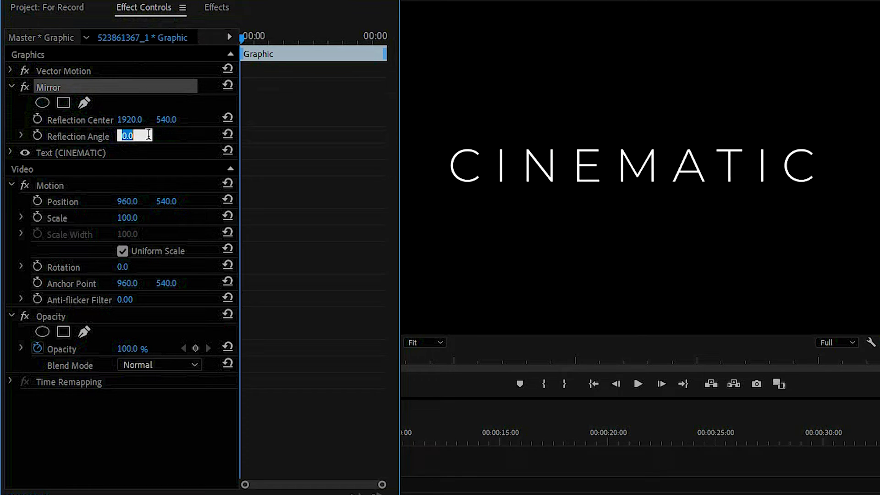
{"action": "key", "text": "Return"}
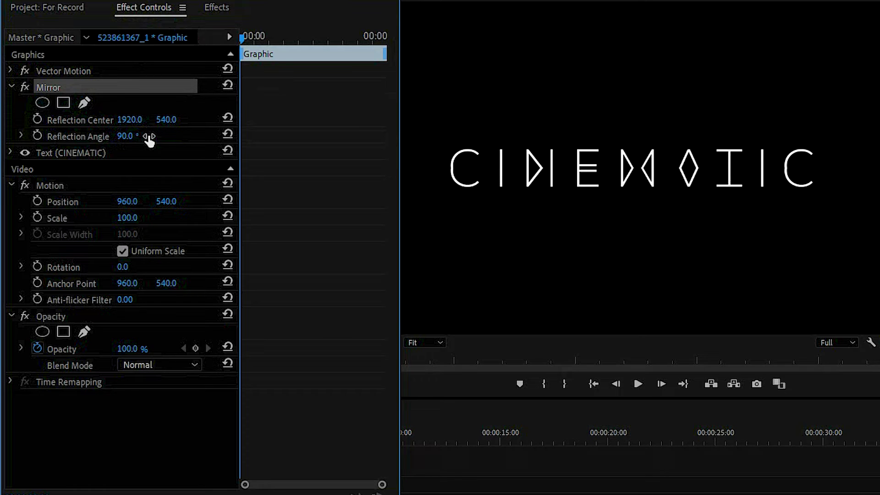
{"action": "left_click_drag", "start_coordinate": [165, 120], "coordinate": [121, 144]}
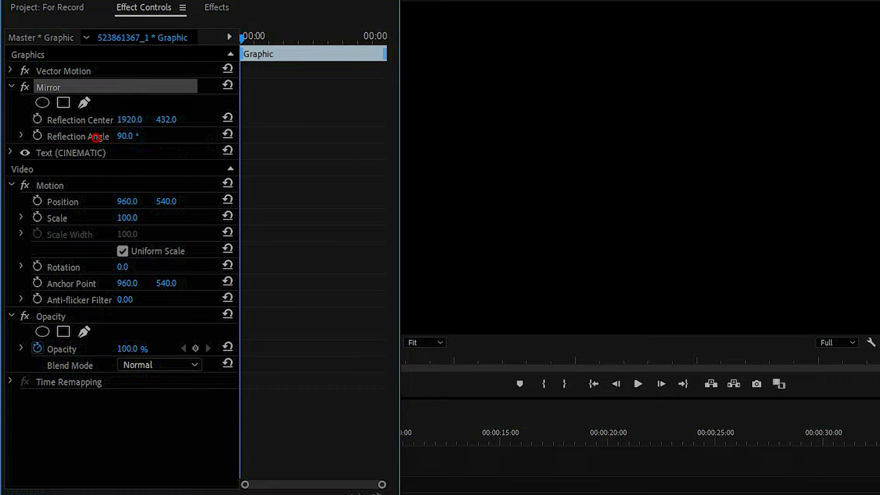
{"action": "mouse_move", "coordinate": [173, 118]}
{"action": "left_mouse_down"}
{"action": "mouse_move", "coordinate": [251, 120]}
{"action": "mouse_move", "coordinate": [198, 106]}
{"action": "mouse_move", "coordinate": [174, 118]}
{"action": "left_mouse_up"}
Step: Keyframe Reflection Center from Y 472 to 625 later in the clip, then preview
{"action": "left_click", "coordinate": [38, 120]}
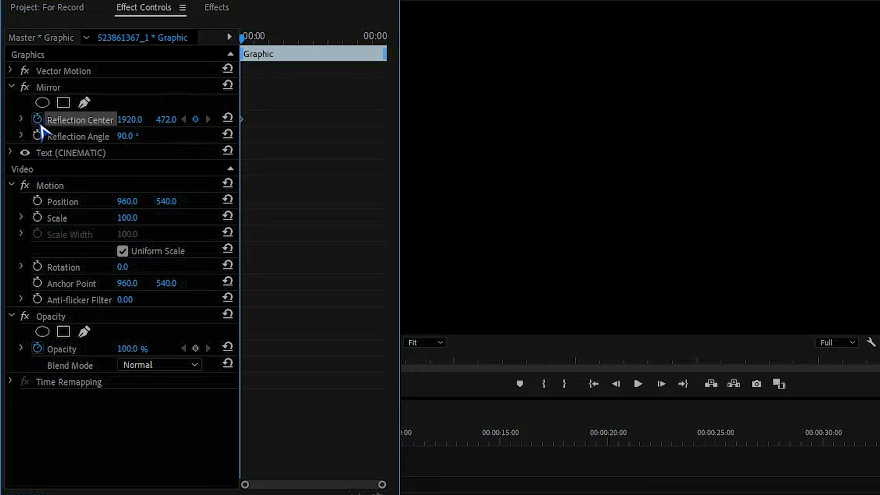
{"action": "left_click_drag", "start_coordinate": [291, 41], "coordinate": [376, 40]}
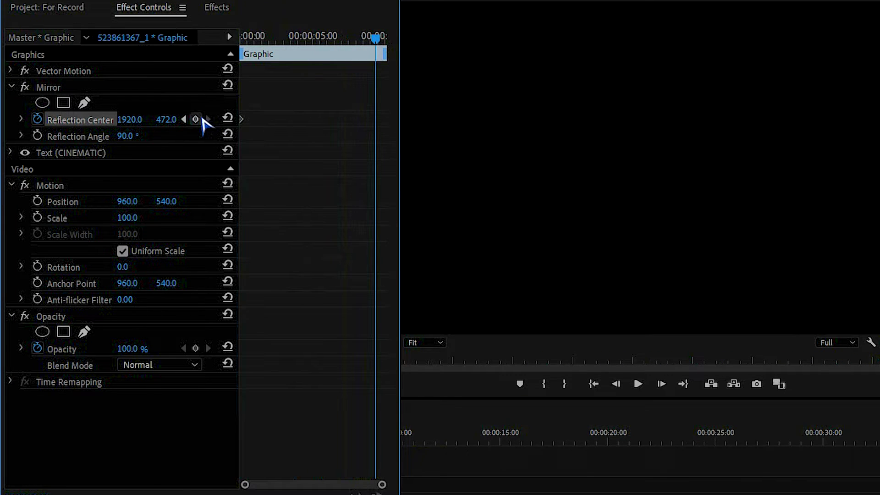
{"action": "left_click_drag", "start_coordinate": [166, 120], "coordinate": [316, 138]}
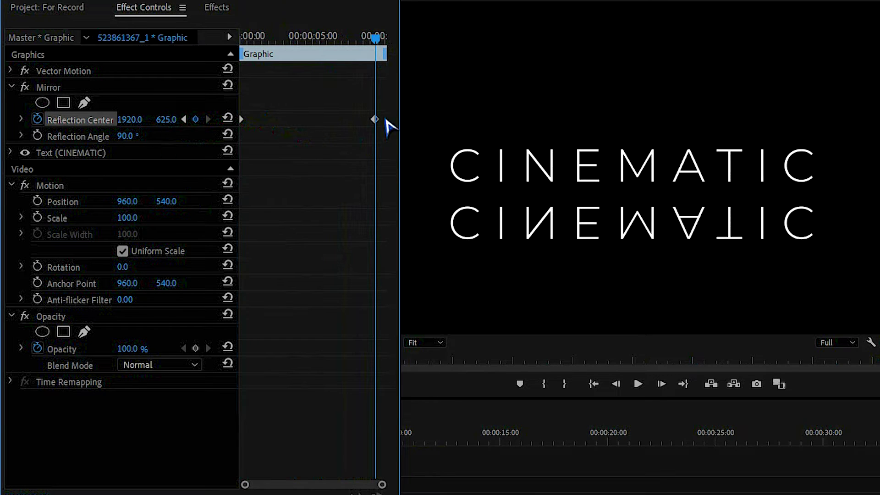
{"action": "left_click_drag", "start_coordinate": [375, 120], "coordinate": [354, 121]}
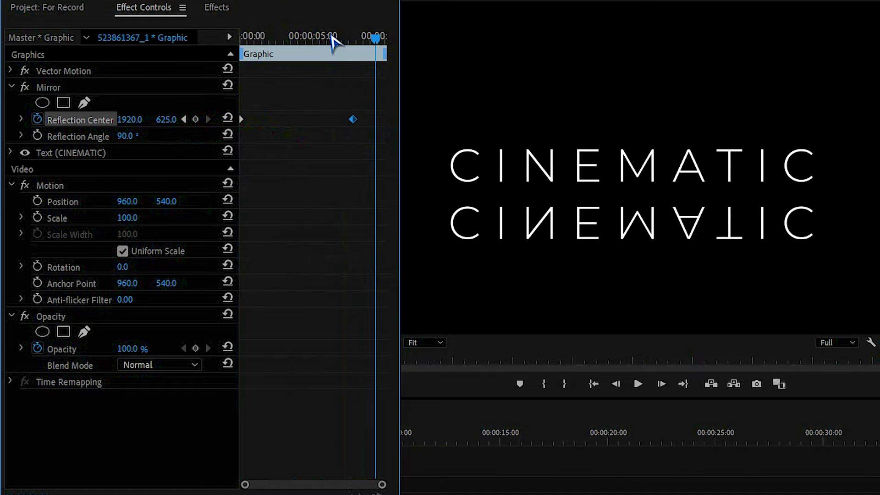
{"action": "left_click_drag", "start_coordinate": [329, 39], "coordinate": [205, 41]}
{"action": "key", "text": "space"}
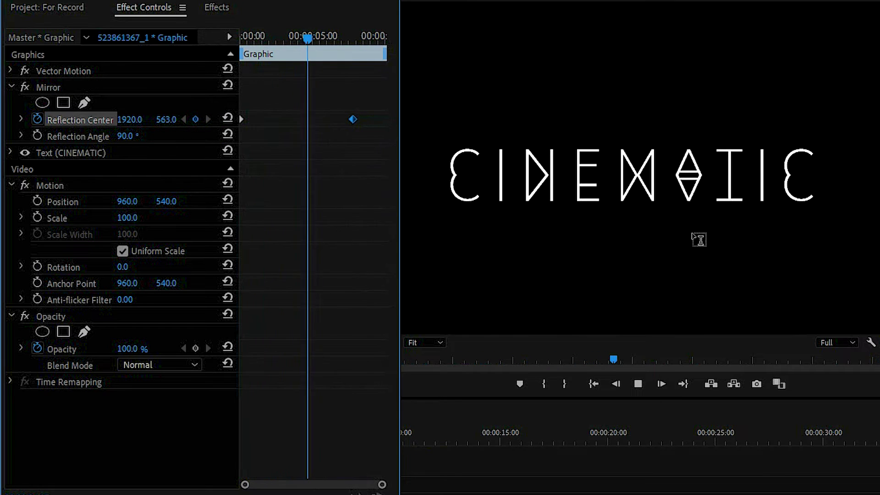
{"action": "key", "text": "space"}
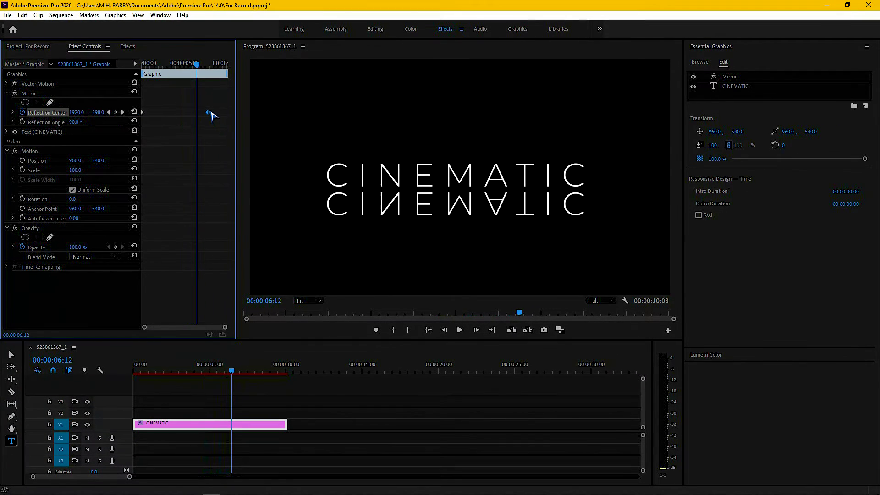
Step: Give the Reflection Center keyframe Ease In temporal interpolation and replay the reveal
{"action": "right_click", "coordinate": [223, 113]}
{"action": "mouse_move", "coordinate": [256, 185]}
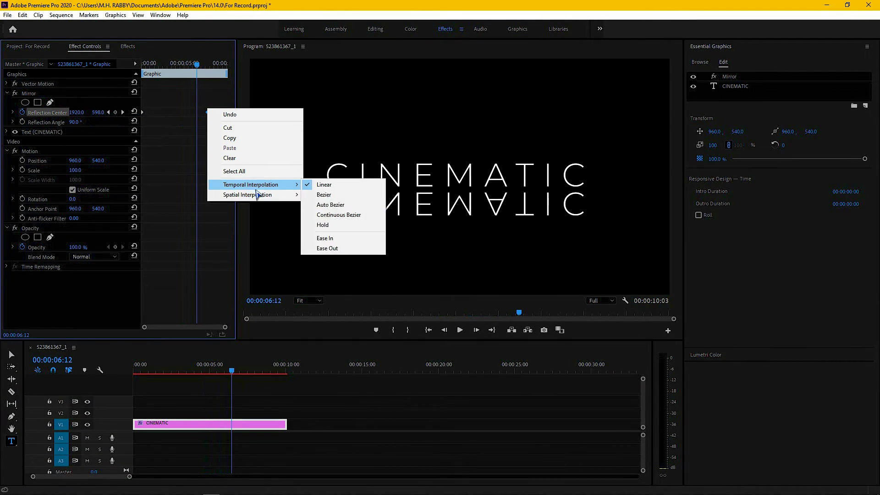
{"action": "left_click", "coordinate": [327, 238]}
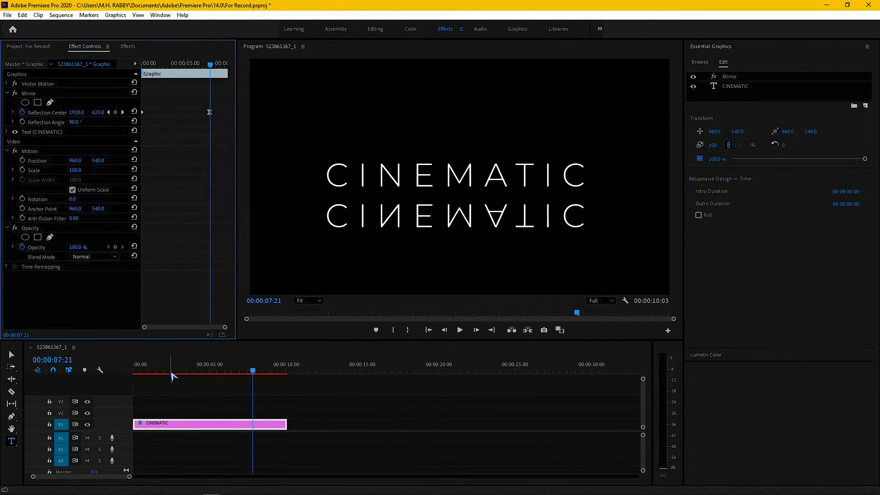
{"action": "left_click_drag", "start_coordinate": [172, 376], "coordinate": [123, 374]}
{"action": "key", "text": "space"}
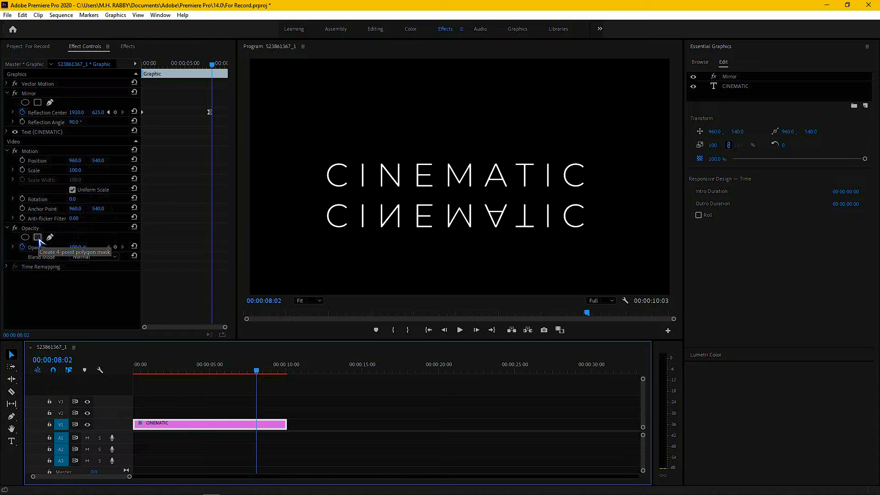
Step: Add a four-point opacity mask to the title and widen it to cover all of CINEMATIC
{"action": "left_click", "coordinate": [38, 238]}
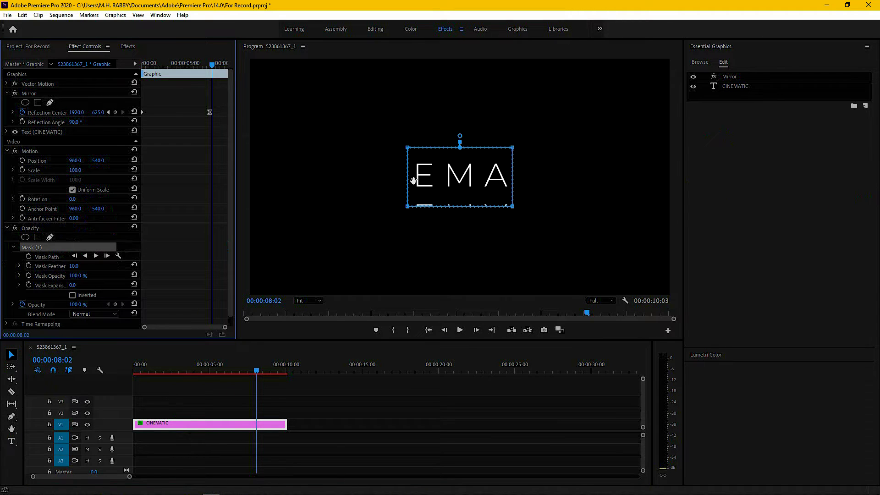
{"action": "left_click", "coordinate": [410, 149]}
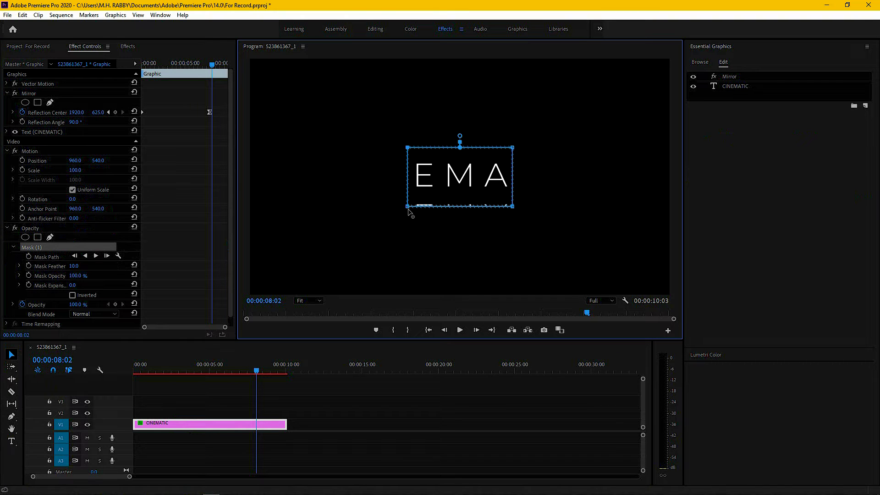
{"action": "left_click_drag", "start_coordinate": [410, 209], "coordinate": [299, 209]}
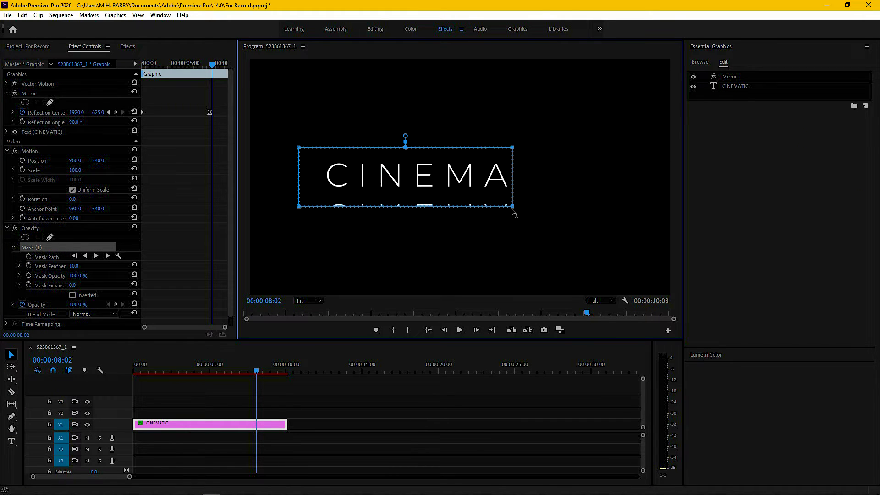
{"action": "left_click_drag", "start_coordinate": [515, 149], "coordinate": [596, 153]}
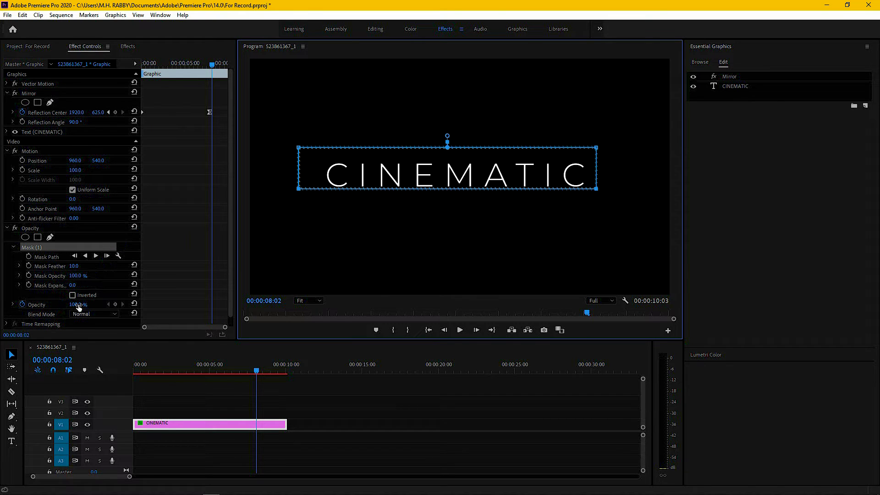
Step: Set Mask Feather to 50, preview the reveal, and show the project bin at 00:00:02:20
{"action": "left_click", "coordinate": [81, 266]}
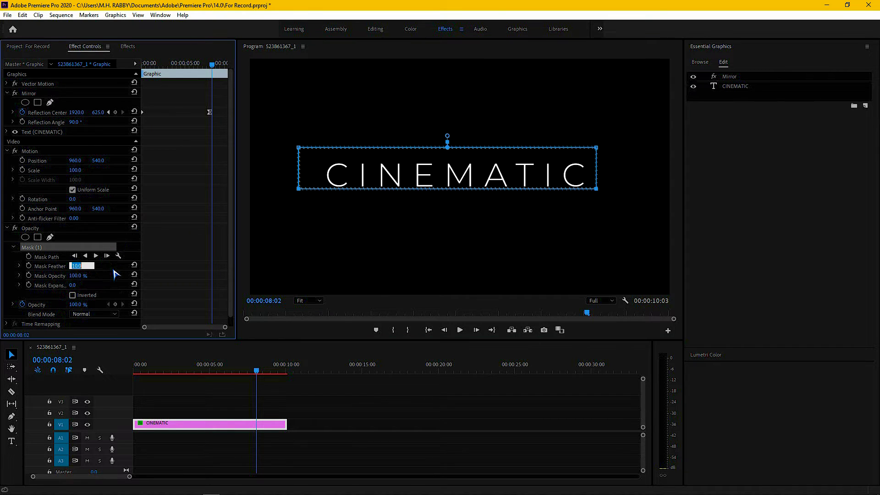
{"action": "key", "text": "Return"}
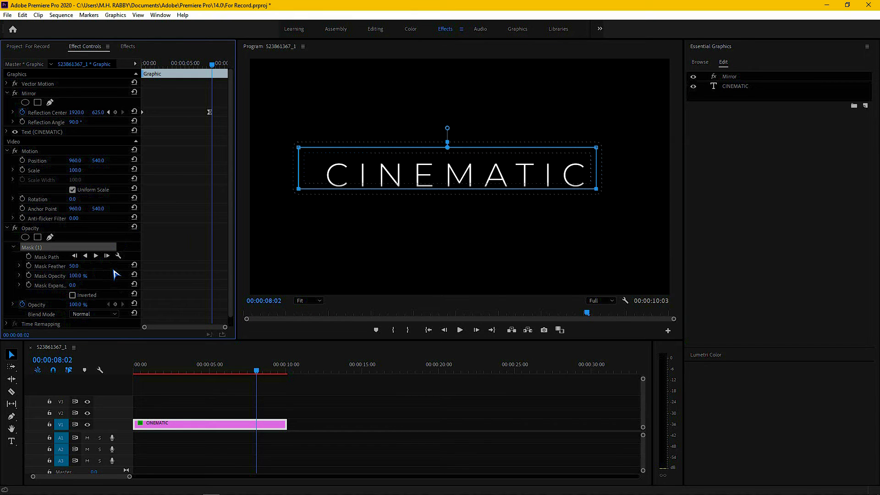
{"action": "left_click_drag", "start_coordinate": [166, 378], "coordinate": [118, 377]}
{"action": "key", "text": "space"}
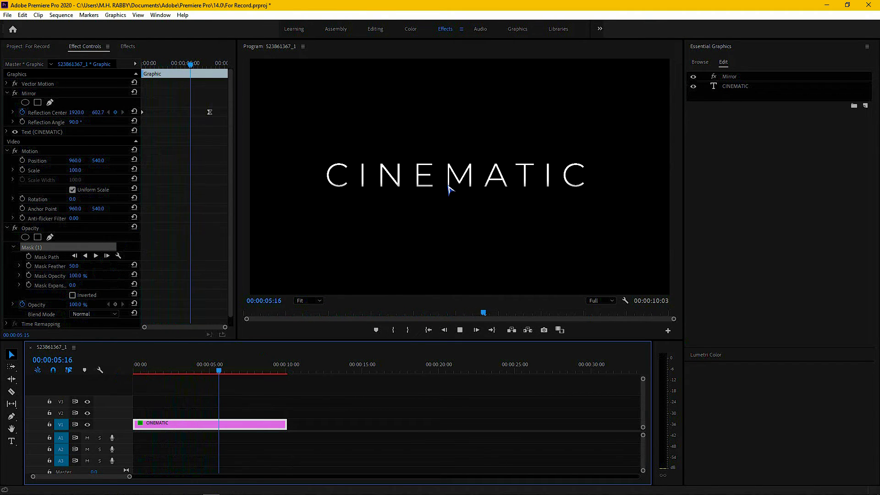
{"action": "key", "text": "space"}
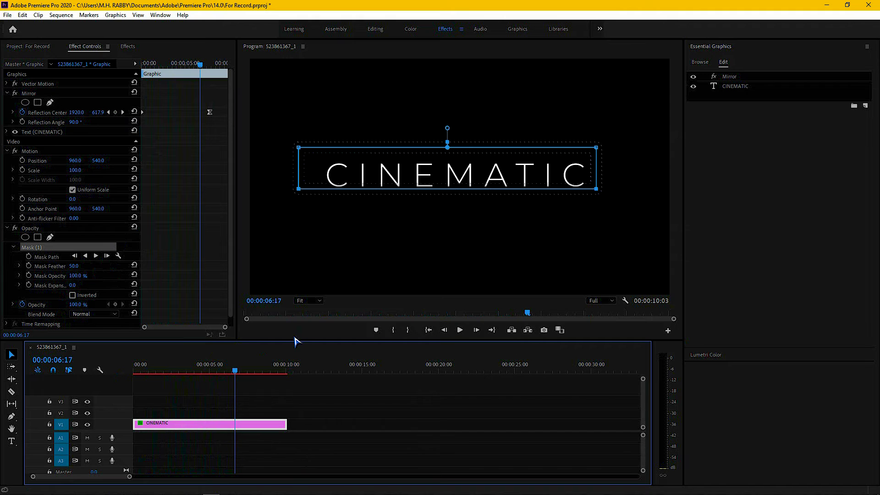
{"action": "left_click", "coordinate": [82, 54]}
{"action": "left_click", "coordinate": [40, 48]}
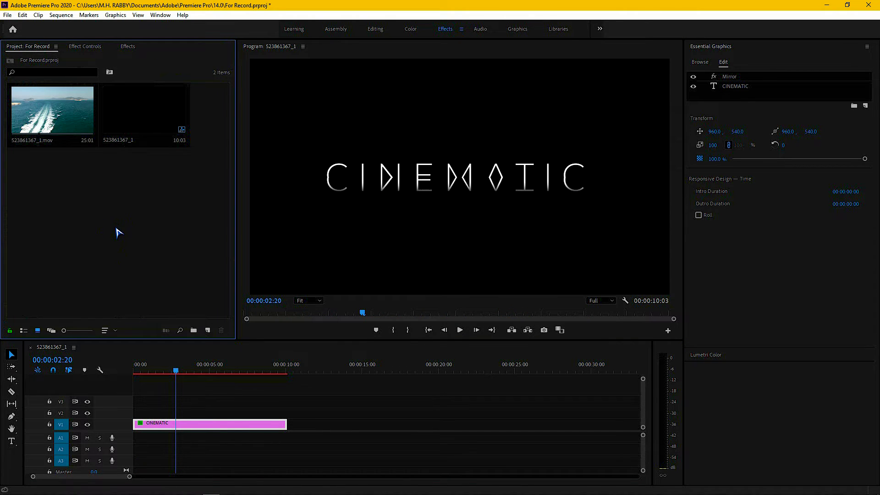
Step: Create a 1920×1080 adjustment layer and place it on V2 above the CINEMATIC clip
{"action": "right_click", "coordinate": [116, 229]}
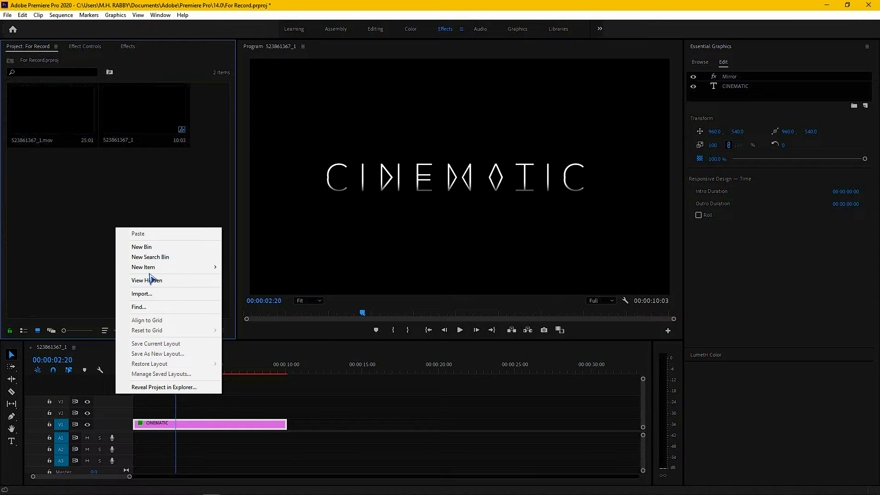
{"action": "mouse_move", "coordinate": [151, 270]}
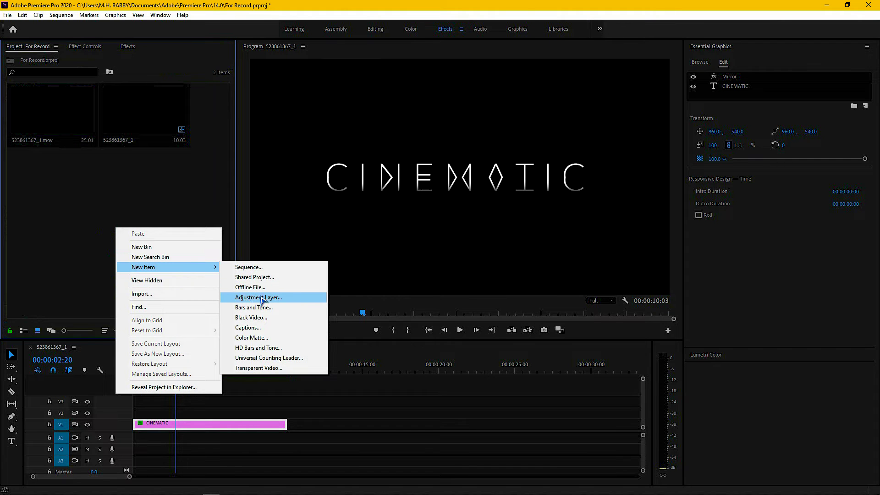
{"action": "left_click", "coordinate": [265, 298]}
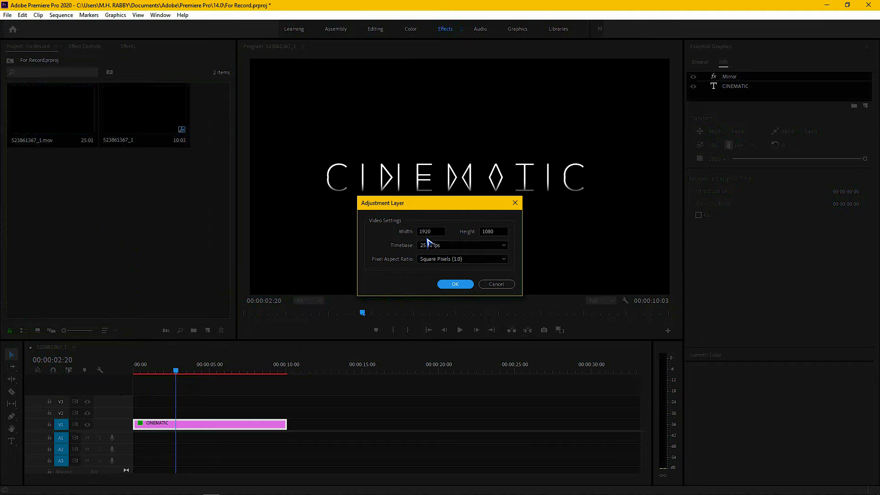
{"action": "left_click", "coordinate": [456, 283]}
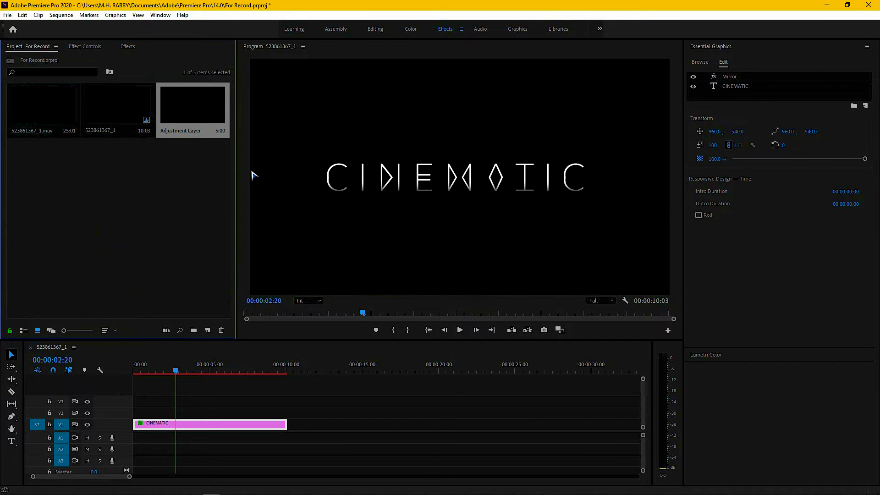
{"action": "left_click_drag", "start_coordinate": [197, 148], "coordinate": [286, 412]}
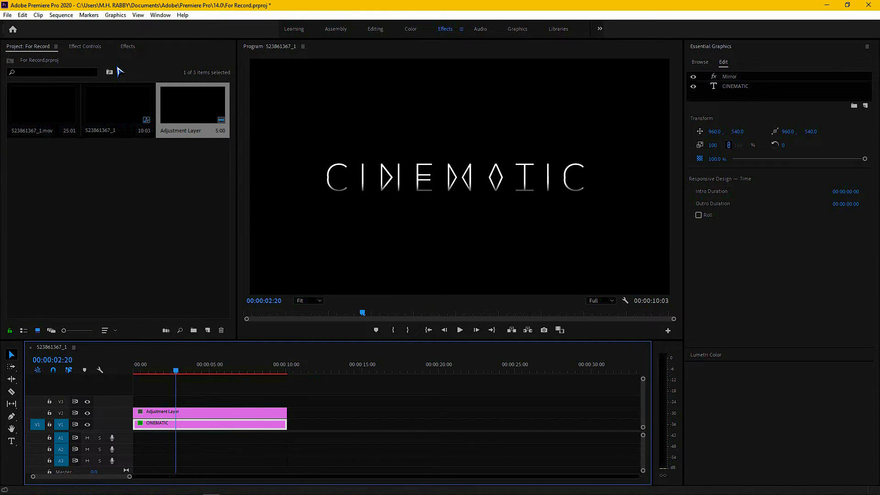
Step: Search the effects for 'Gau' and apply Gaussian Blur to the adjustment layer
{"action": "left_click", "coordinate": [128, 47]}
{"action": "left_click", "coordinate": [69, 59]}
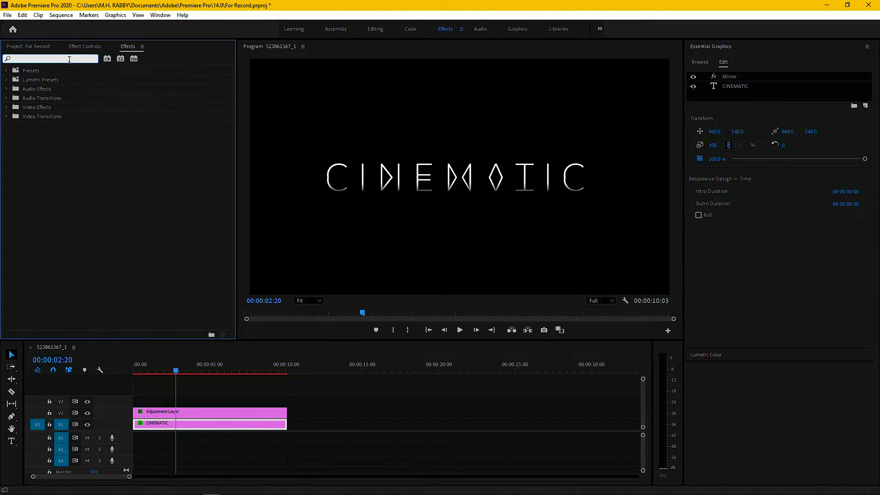
{"action": "type", "text": "Gaus"}
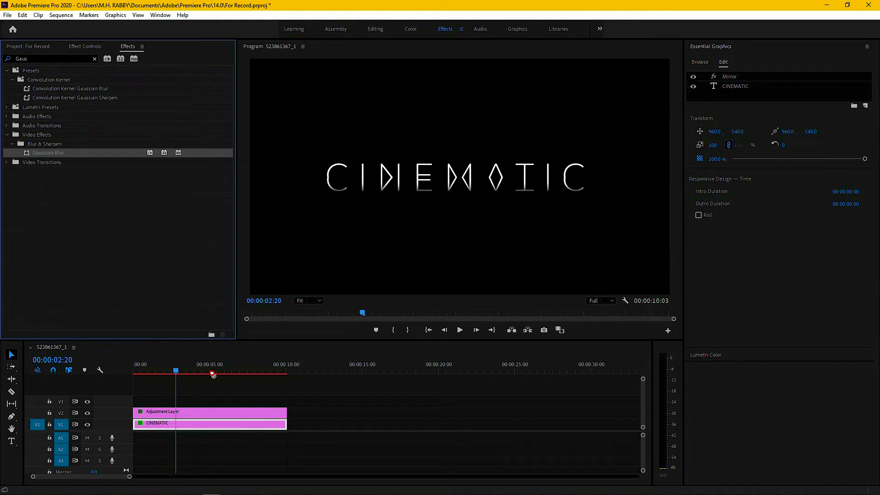
{"action": "left_click_drag", "start_coordinate": [214, 376], "coordinate": [218, 415]}
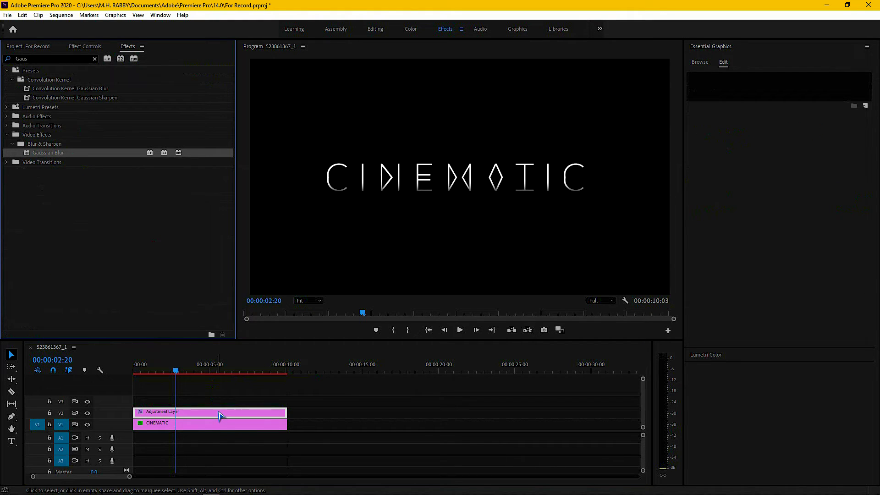
Step: At 00:00:04:11, set Blur Dimensions to Horizontal and Blurriness to 200
{"action": "left_click", "coordinate": [84, 46]}
{"action": "key", "text": "space"}
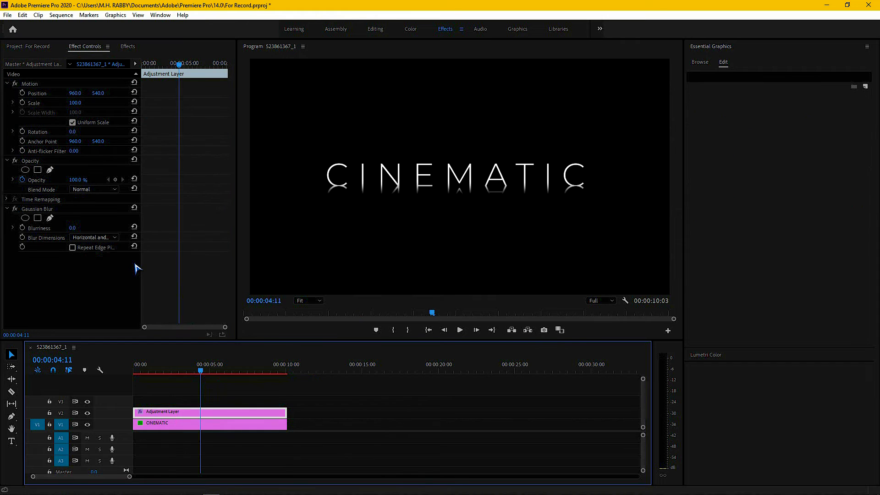
{"action": "left_click_drag", "start_coordinate": [74, 230], "coordinate": [92, 230]}
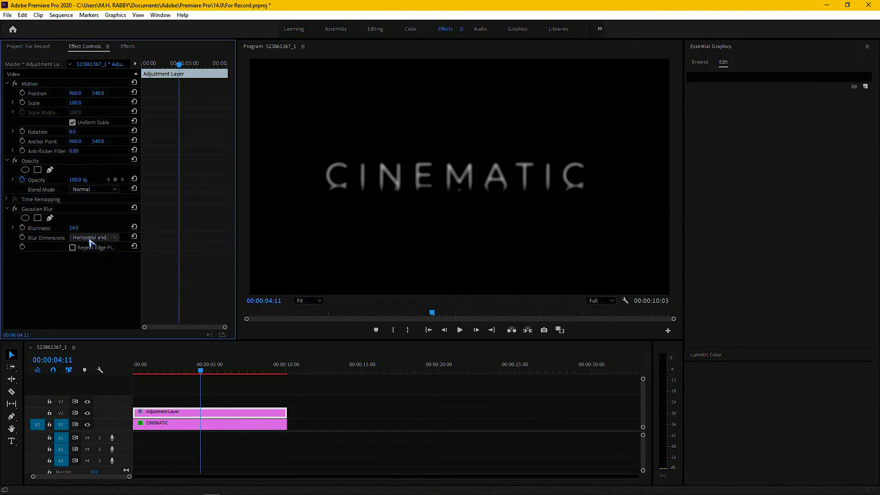
{"action": "left_click", "coordinate": [93, 237]}
{"action": "left_click", "coordinate": [93, 257]}
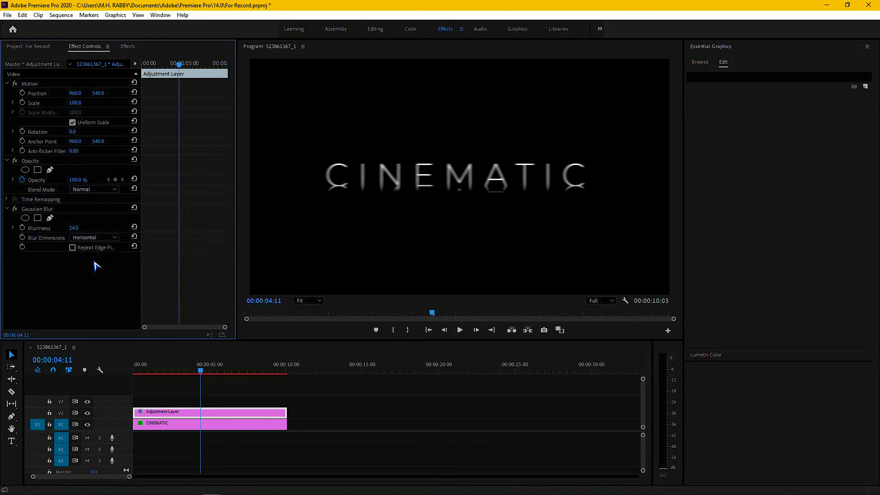
{"action": "left_click_drag", "start_coordinate": [74, 228], "coordinate": [82, 227]}
{"action": "left_click", "coordinate": [82, 227]}
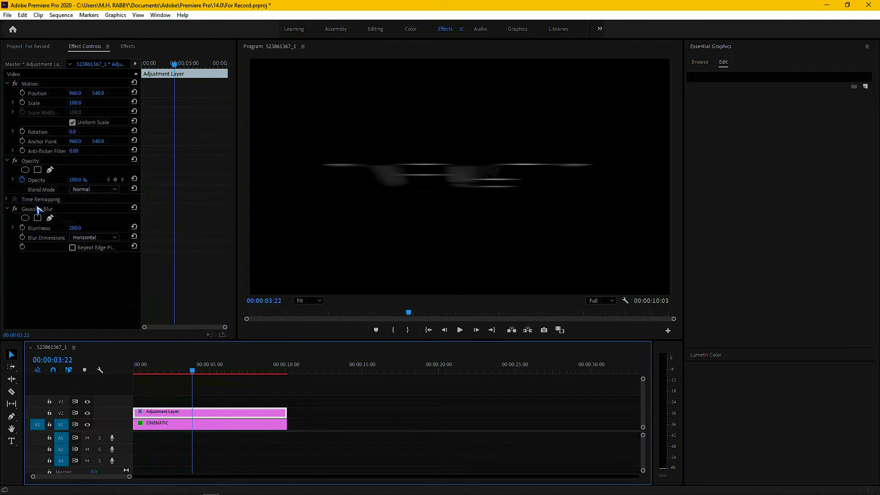
Step: With the blur off, draw a rectangular blur mask over the band just below CINEMATIC
{"action": "left_click", "coordinate": [15, 209]}
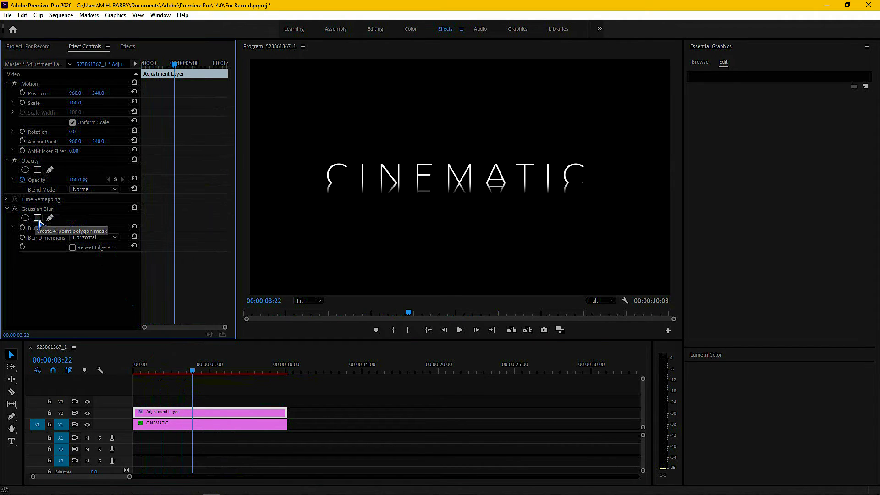
{"action": "left_click", "coordinate": [37, 217]}
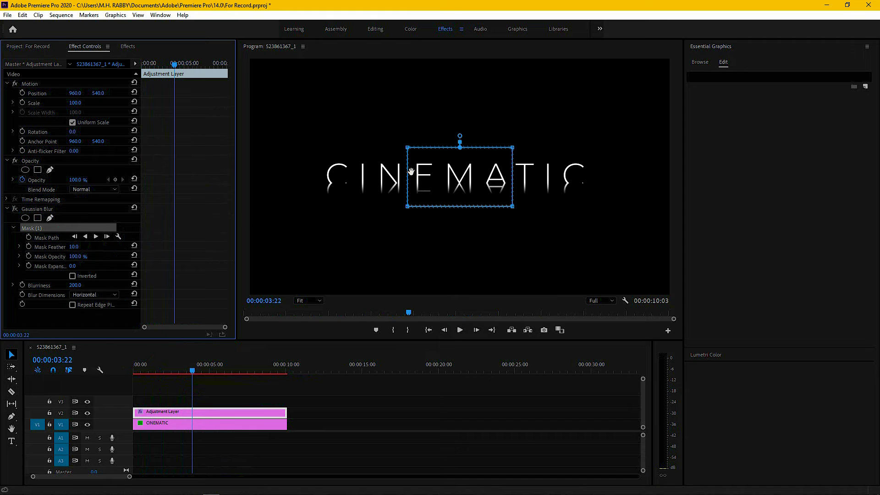
{"action": "left_click_drag", "start_coordinate": [409, 171], "coordinate": [321, 172]}
{"action": "left_click_drag", "start_coordinate": [426, 211], "coordinate": [591, 212]}
{"action": "left_click_drag", "start_coordinate": [591, 152], "coordinate": [591, 191]}
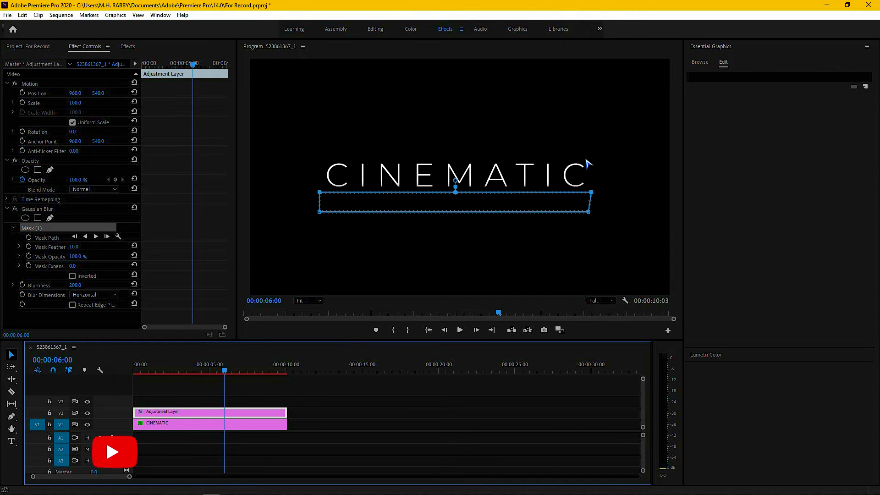
{"action": "left_click_drag", "start_coordinate": [591, 195], "coordinate": [591, 192]}
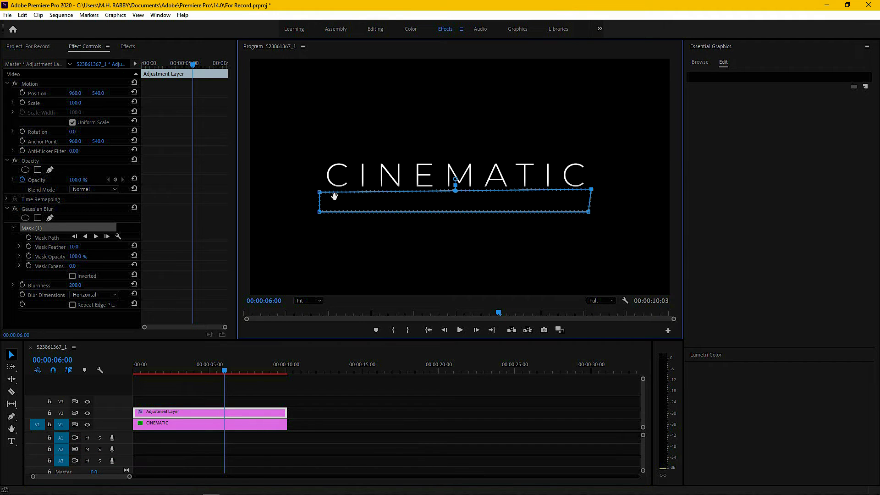
{"action": "left_click_drag", "start_coordinate": [330, 197], "coordinate": [330, 195]}
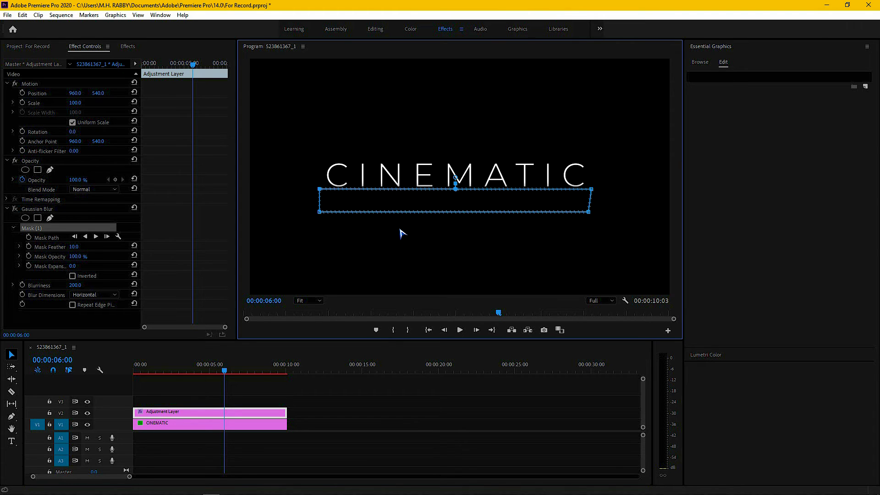
Step: Set the blur mask feather to 20 and turn Gaussian Blur back on
{"action": "left_click", "coordinate": [76, 247]}
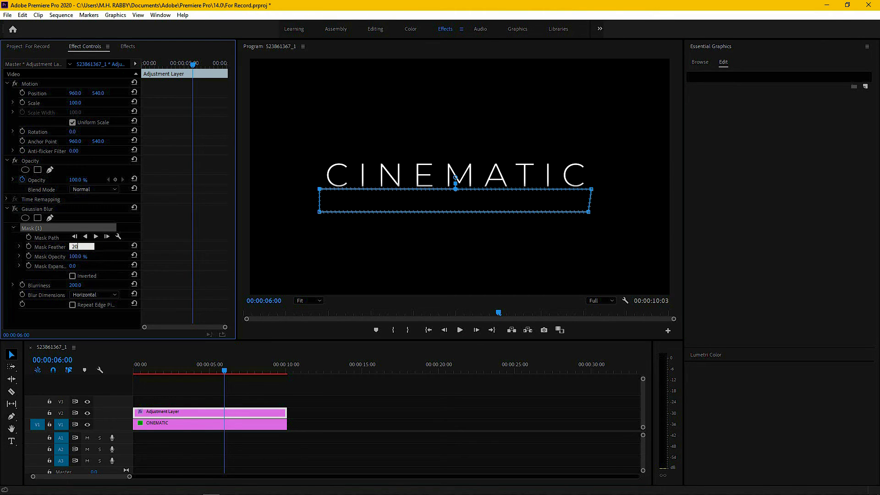
{"action": "key", "text": "Left"}
{"action": "left_click", "coordinate": [15, 208]}
Step: Replay the title animation from the start of the sequence
{"action": "left_click_drag", "start_coordinate": [163, 370], "coordinate": [134, 370]}
{"action": "key", "text": "space"}
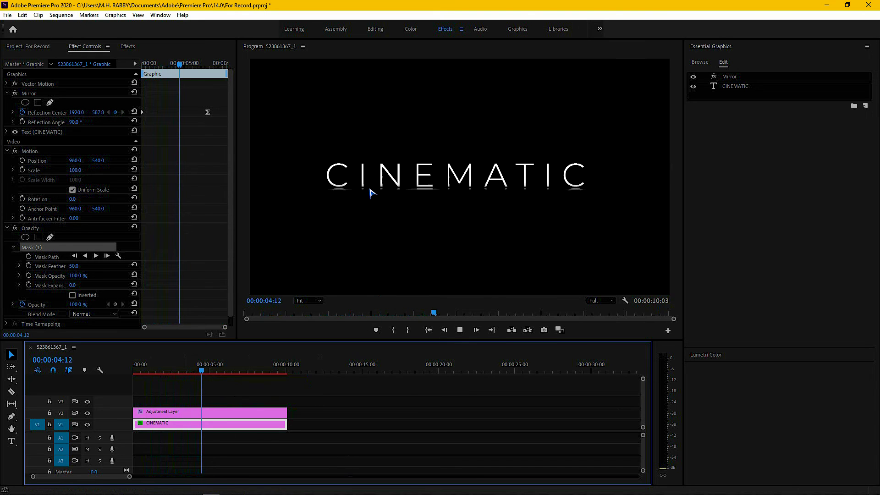
{"action": "key", "text": "space"}
Step: Nest the title and adjustment layer as Nested Sequence 02 and move it to V2
{"action": "left_click_drag", "start_coordinate": [248, 405], "coordinate": [180, 428]}
{"action": "right_click", "coordinate": [179, 429]}
{"action": "left_click", "coordinate": [216, 225]}
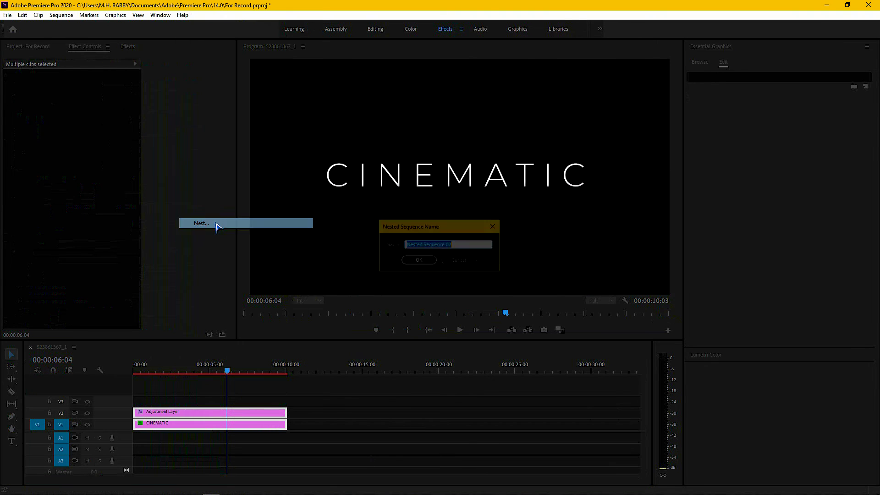
{"action": "left_click", "coordinate": [418, 261]}
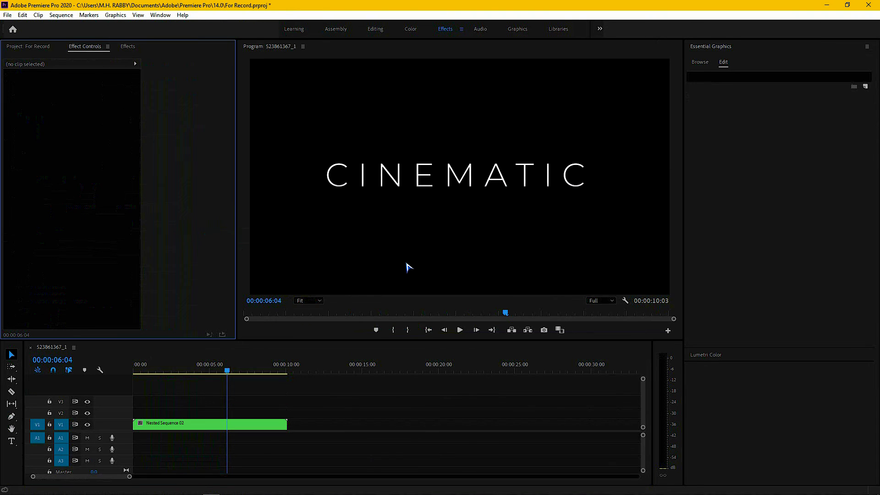
{"action": "left_click_drag", "start_coordinate": [205, 424], "coordinate": [170, 415]}
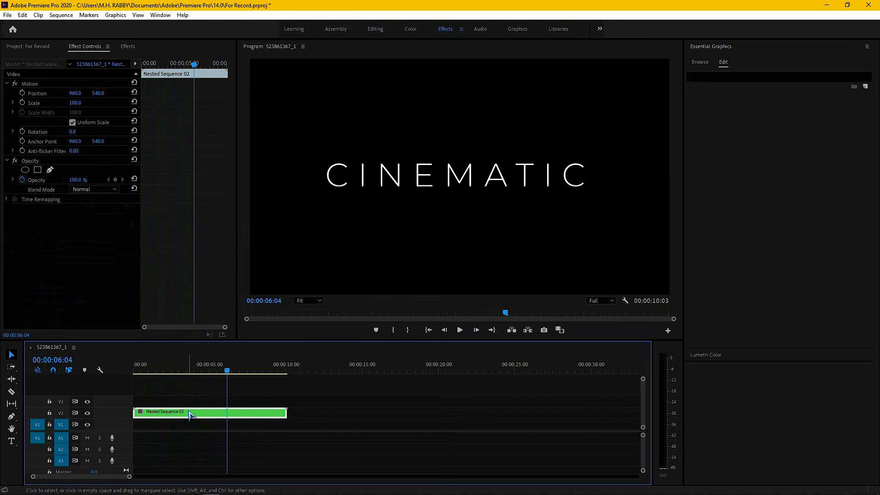
{"action": "left_click", "coordinate": [38, 47]}
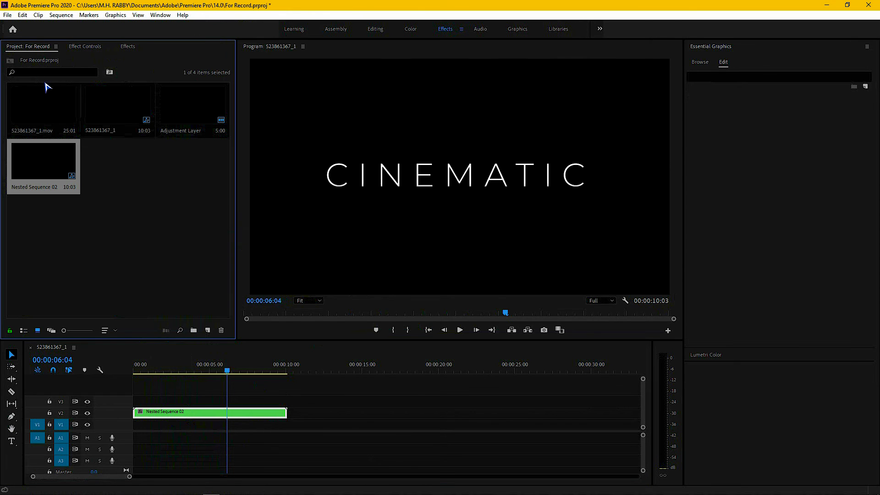
Step: Place 523861367_1.mov on V1 beneath Nested Sequence 02 and play the composite
{"action": "left_click_drag", "start_coordinate": [37, 118], "coordinate": [131, 429]}
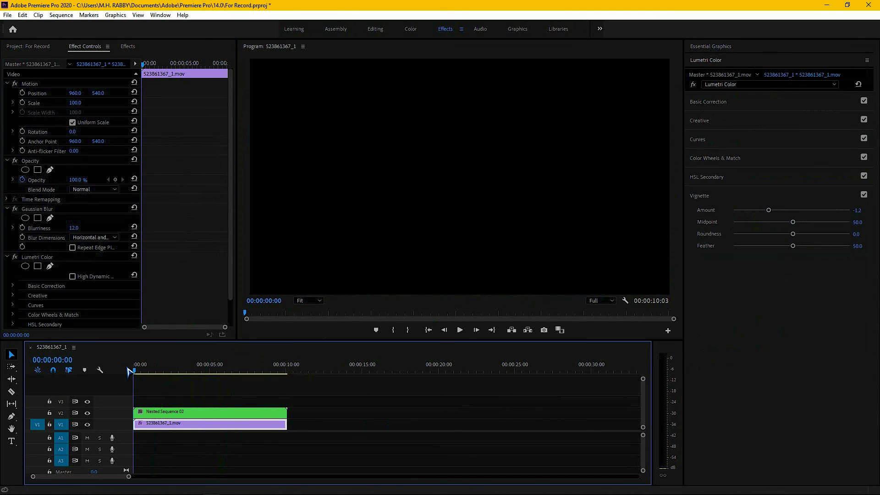
{"action": "key", "text": "space"}
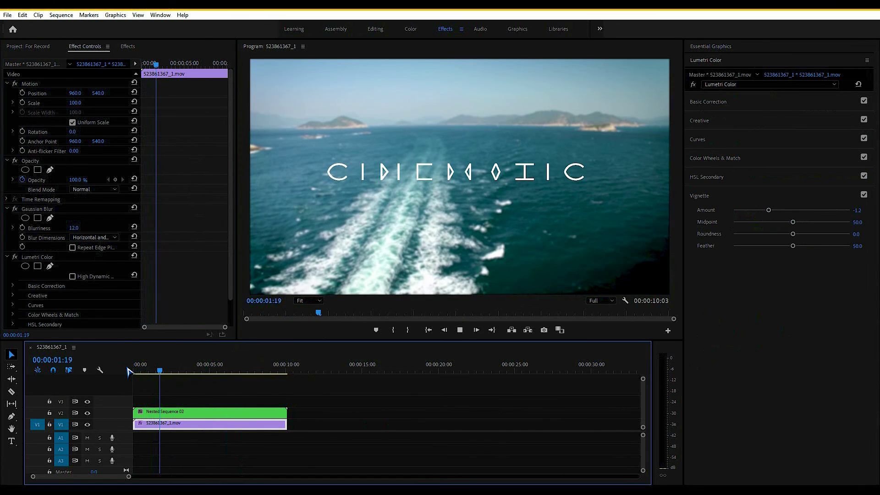